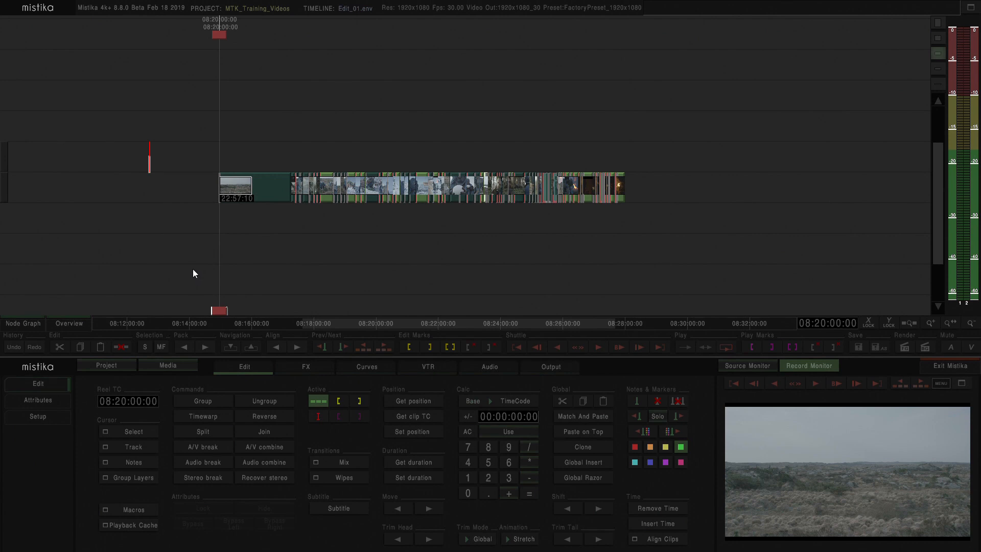
Select all the clips on the timeline and apply a Color Grade effect to every one of them
click(207, 136)
drag(169, 117, 783, 191)
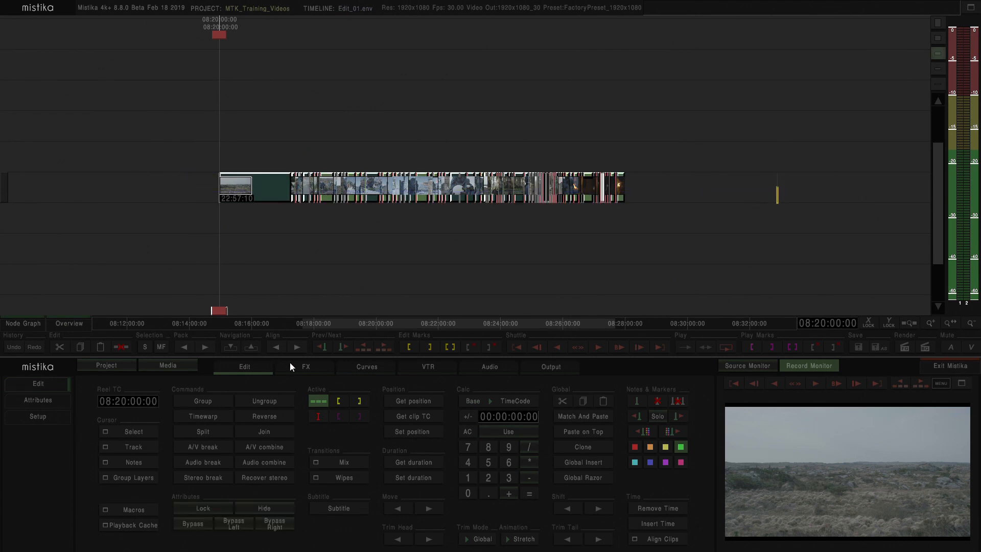
click(304, 367)
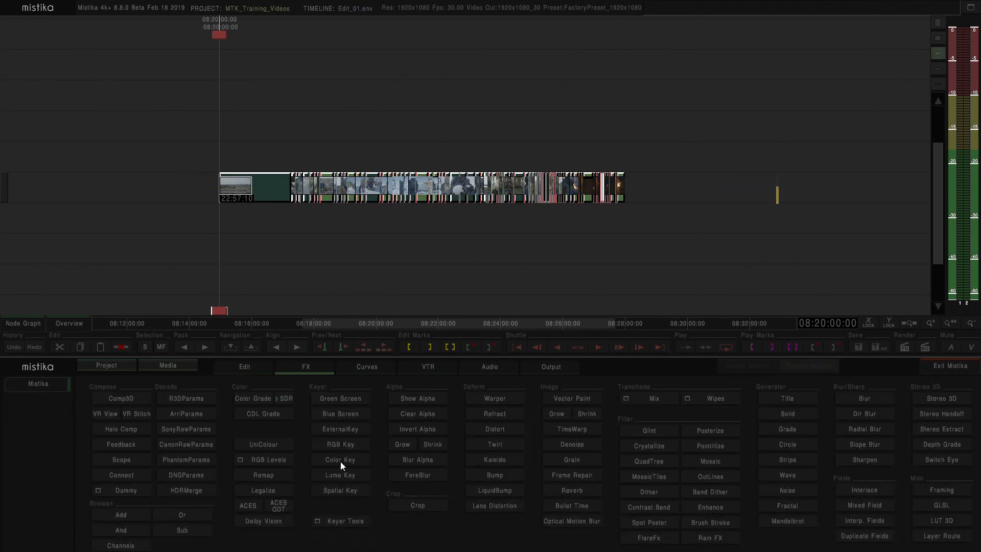
click(251, 400)
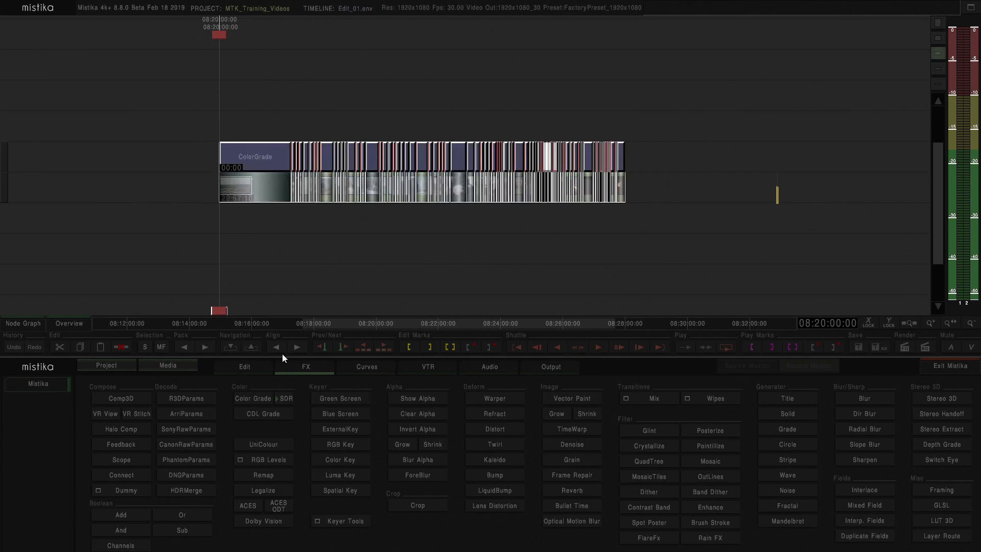
click(258, 126)
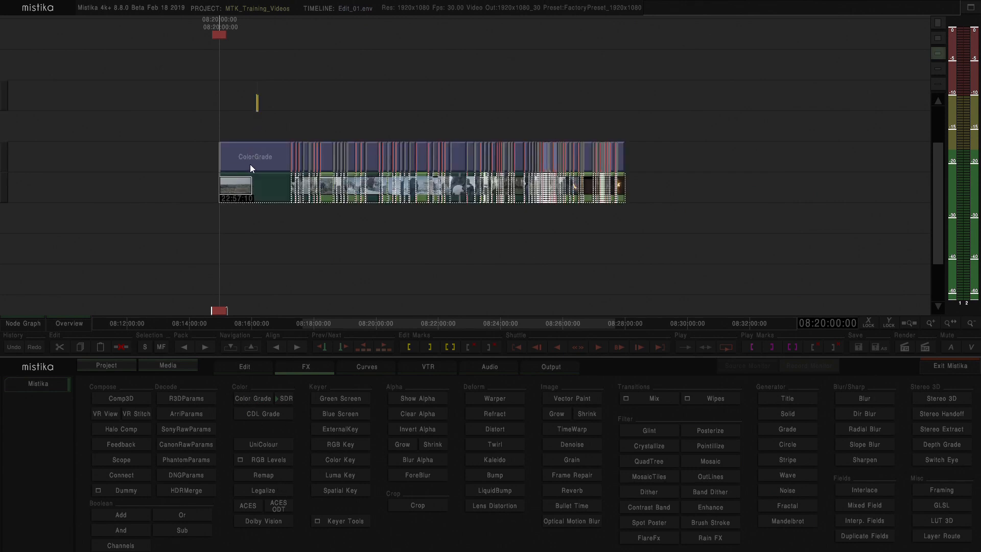
Open the first clip's ColorGrade and expose the LUT file parameter of Lut 3D under Vector 1, Grade Inside, LUT Grade
double_click(256, 156)
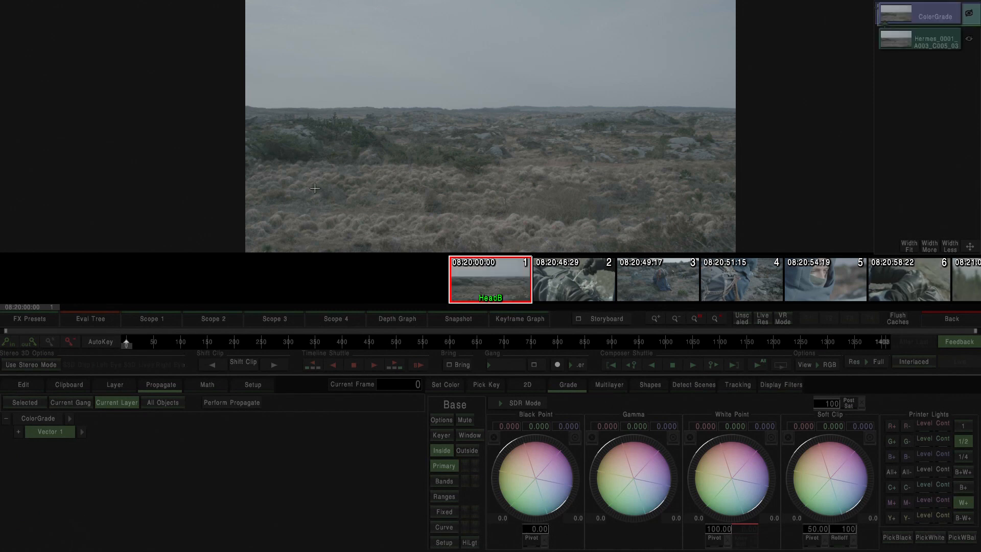
click(103, 443)
click(19, 432)
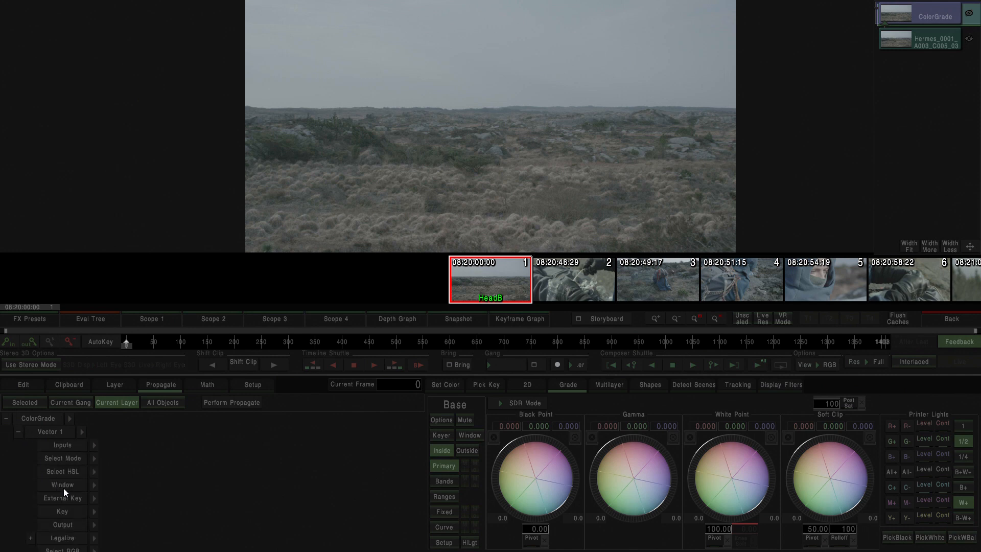
scroll(63, 488, down, 4)
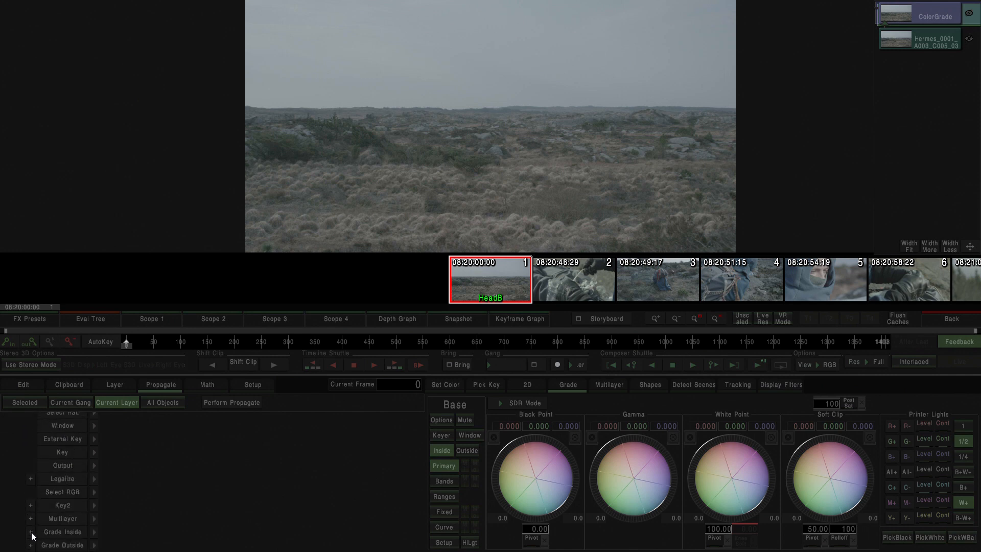
click(31, 532)
scroll(66, 534, down, 6)
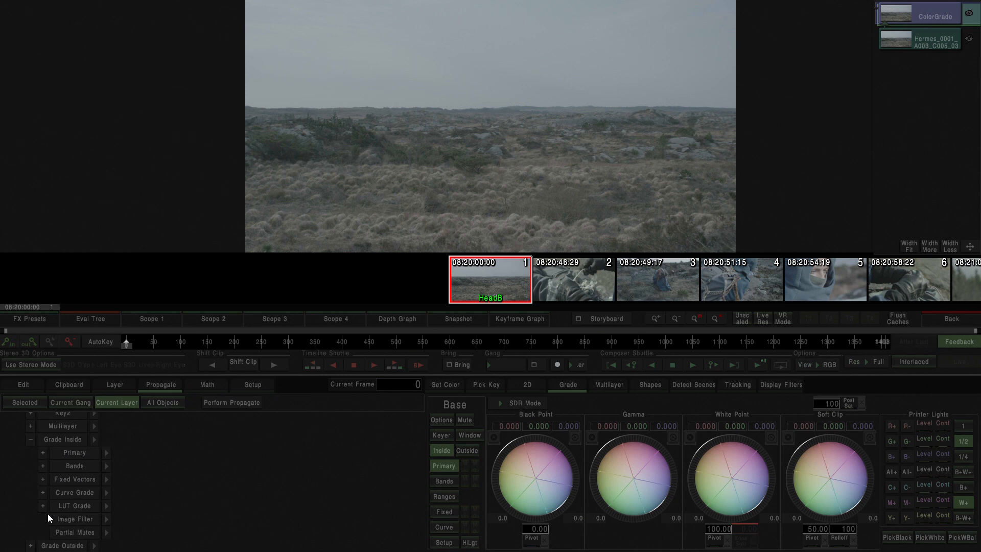
click(43, 506)
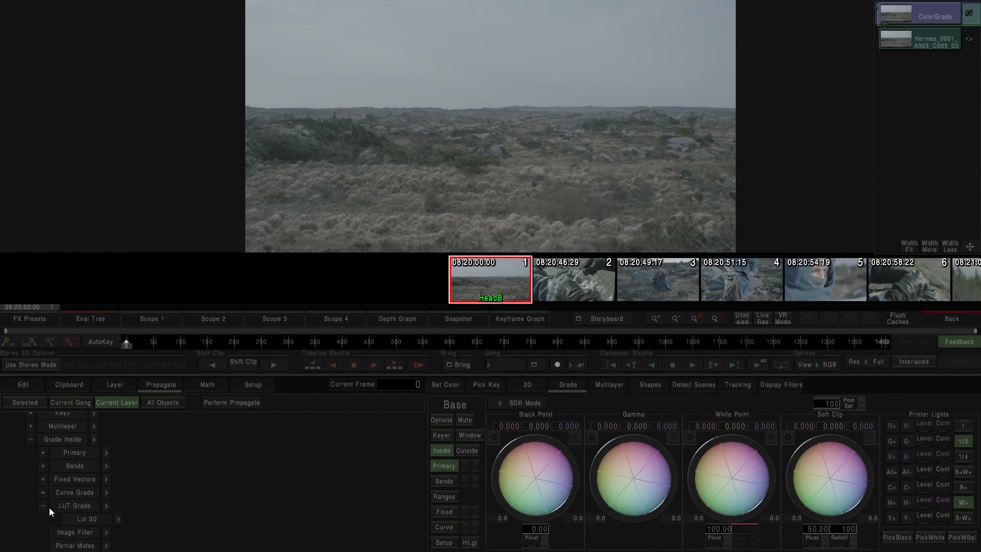
click(120, 520)
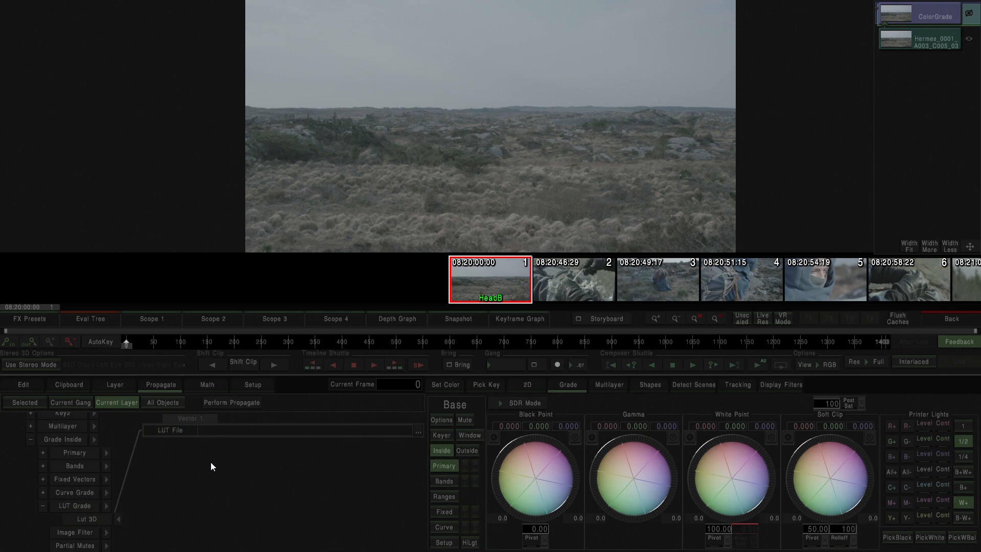
Load LC3DL_Kodak2383_log2hd_ConstLmap.cube from the 3DLUTS folder as the LUT file of Vector 1
click(419, 432)
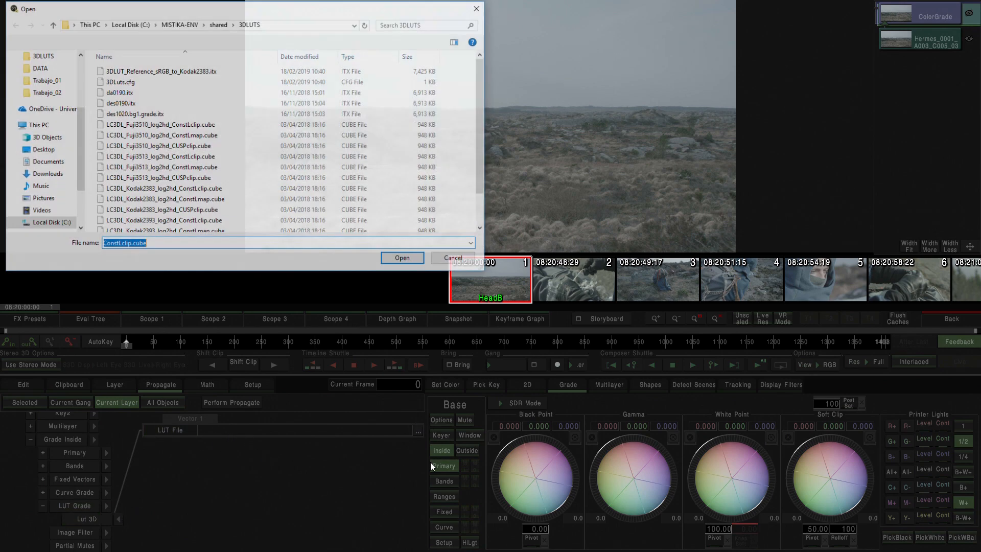
click(156, 202)
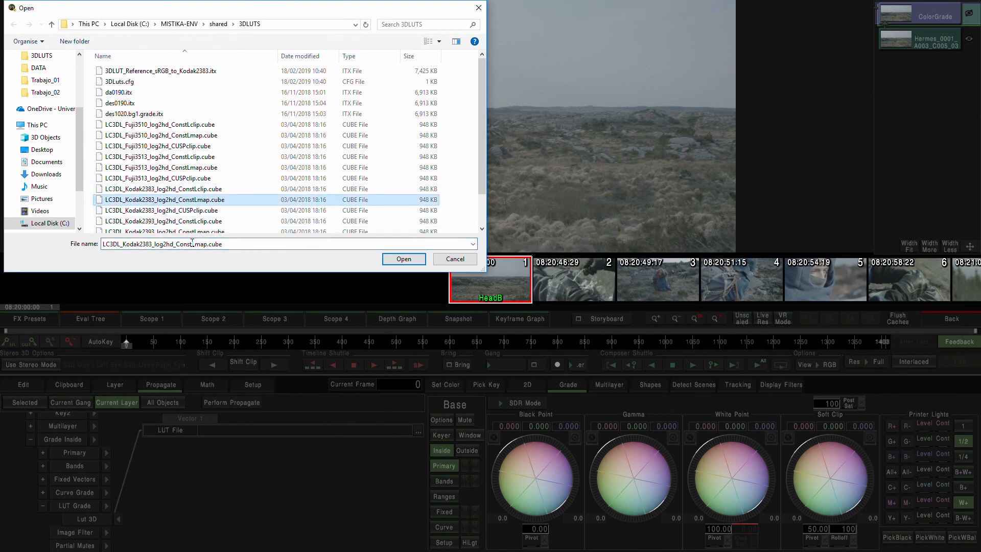
click(404, 259)
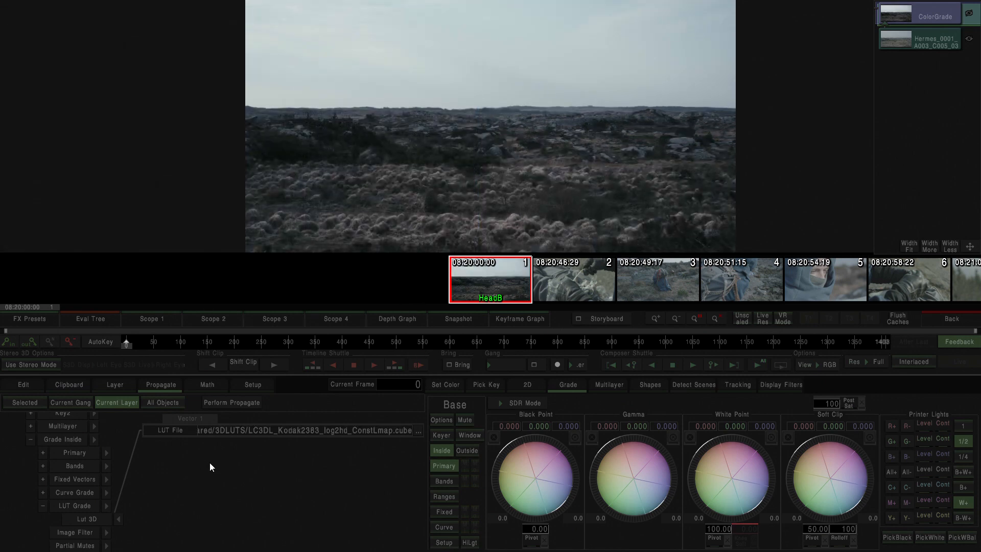
Check the ColorGrade effects on the timeline and reopen the first one for grading
click(80, 505)
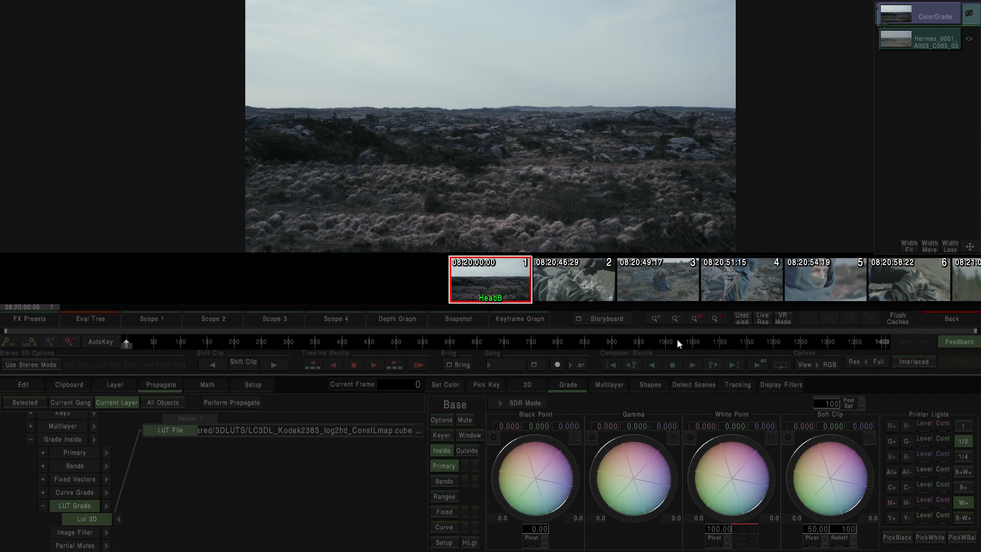
click(933, 315)
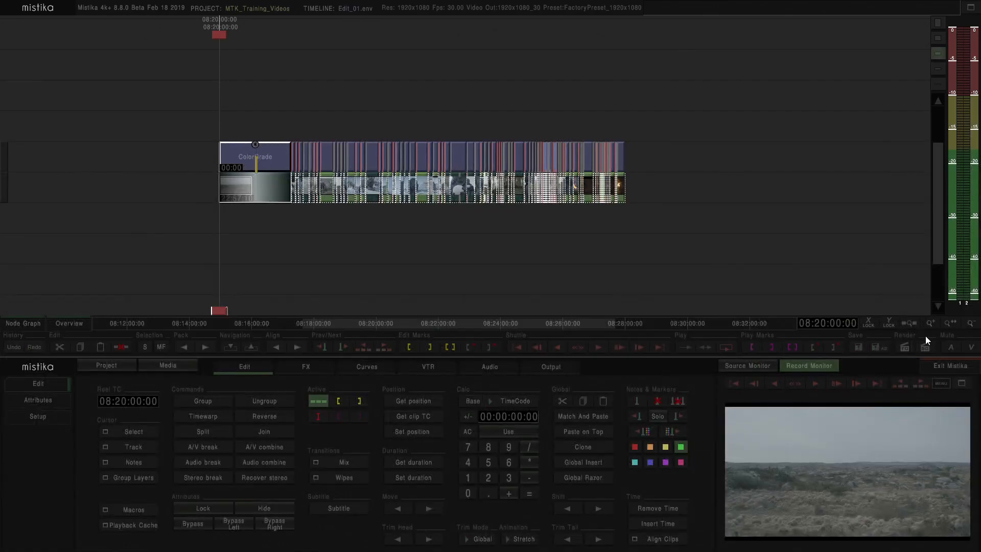
click(268, 162)
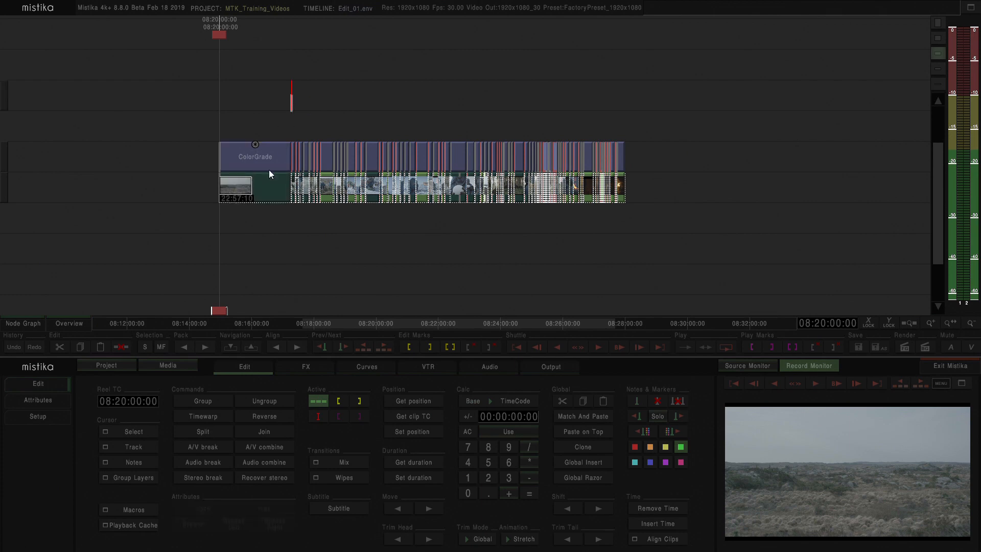
double_click(271, 158)
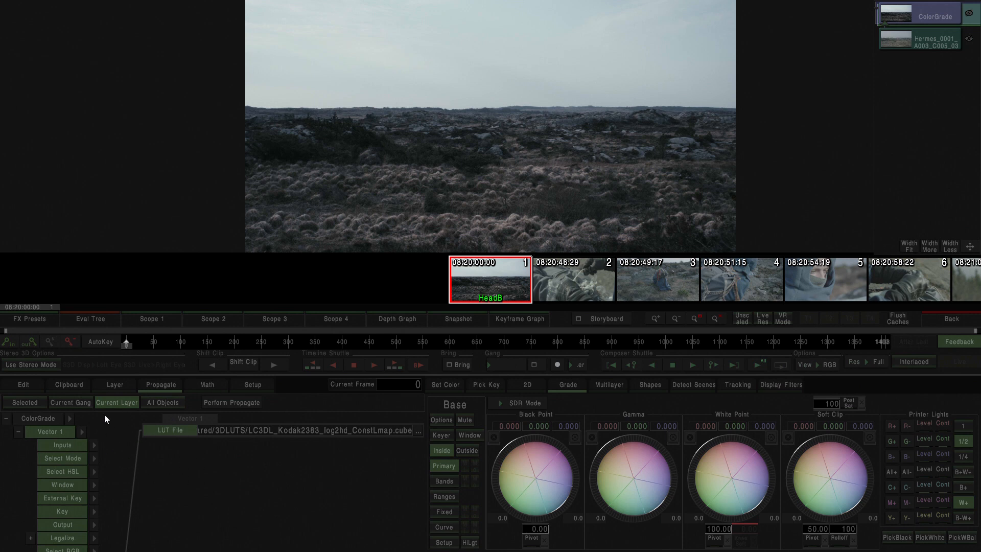
Propagate only the LUT Grade parameters of the first ColorGrade to all objects in the timeline
click(164, 402)
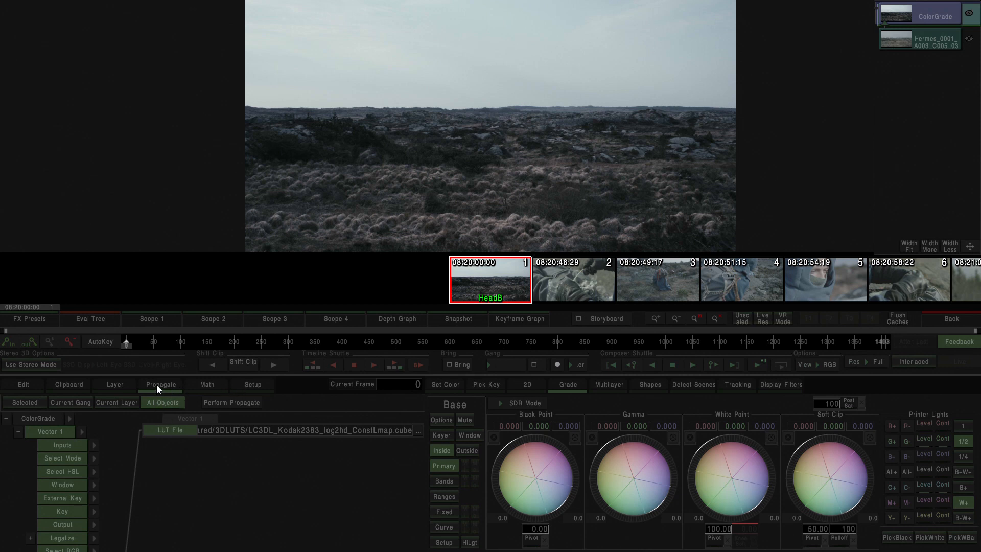
scroll(112, 435, down, 7)
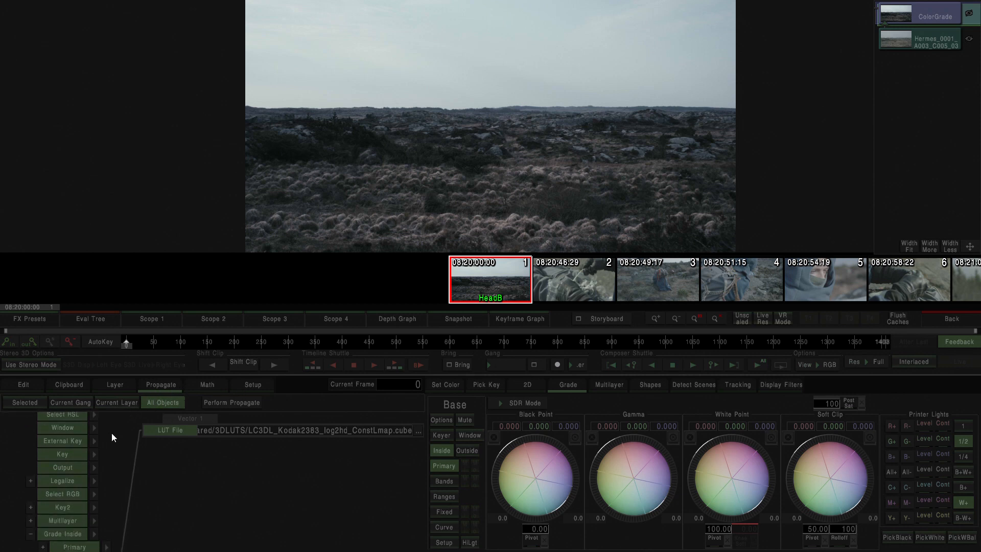
scroll(107, 447, down, 4)
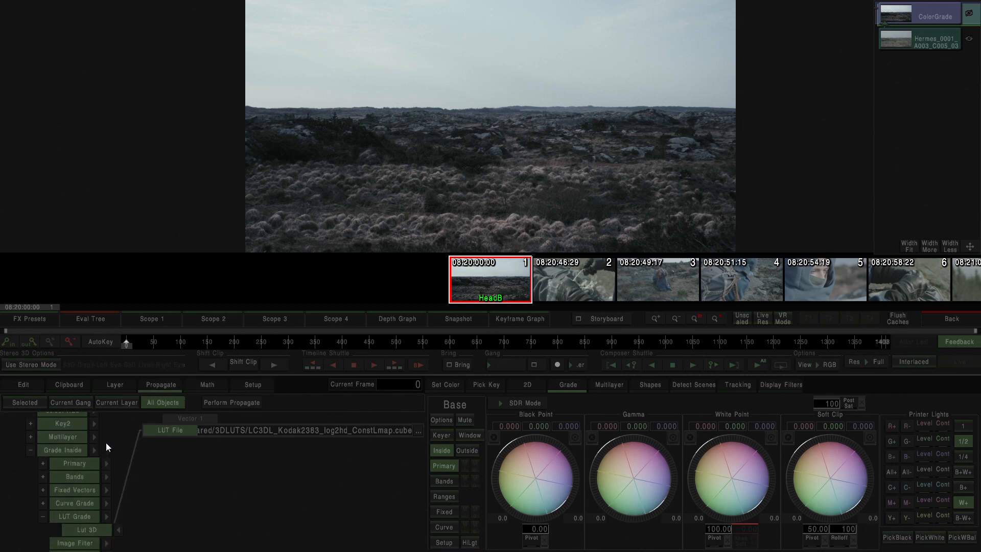
click(79, 524)
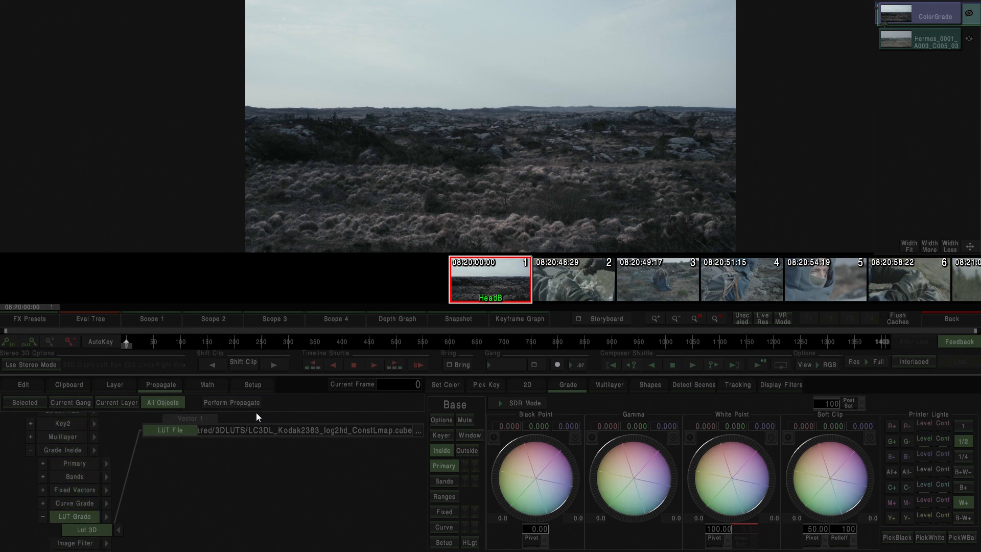
click(229, 402)
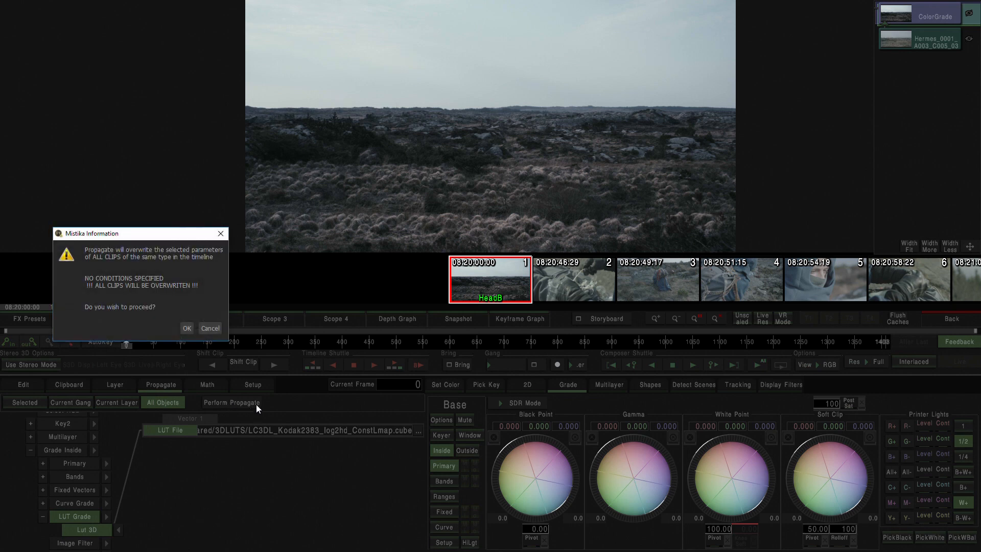
click(186, 330)
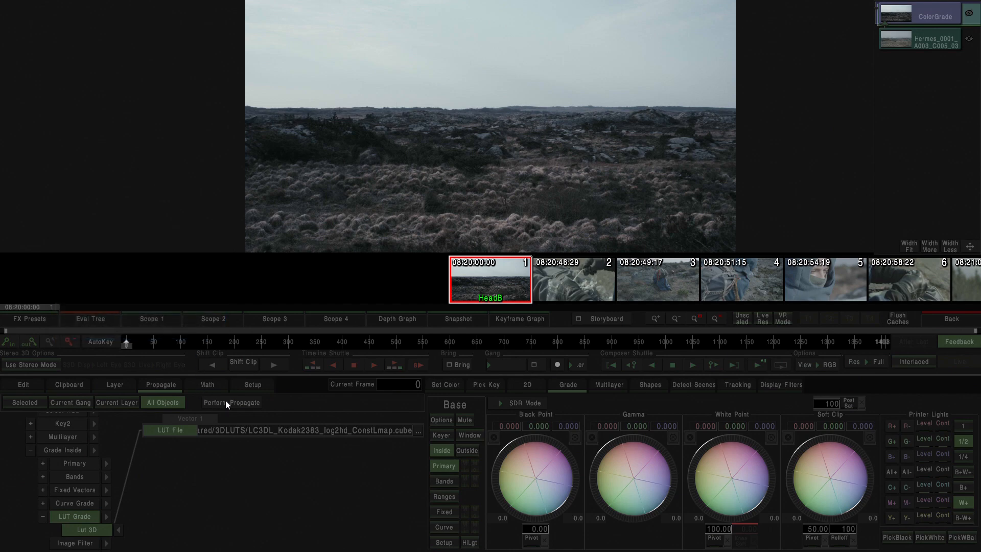
Return to the timeline and play the clips from about 08:20:40 to review the propagated LUT
click(950, 325)
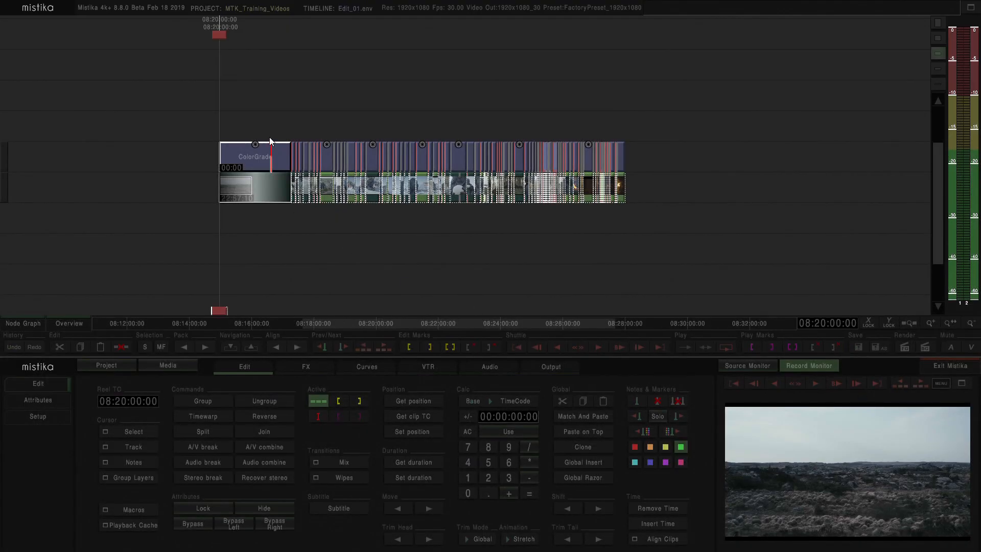
click(284, 97)
mouse_move(380, 100)
mouse_down()
mouse_move(455, 86)
mouse_move(397, 81)
mouse_move(370, 114)
mouse_move(407, 107)
mouse_move(320, 97)
mouse_move(349, 106)
mouse_up()
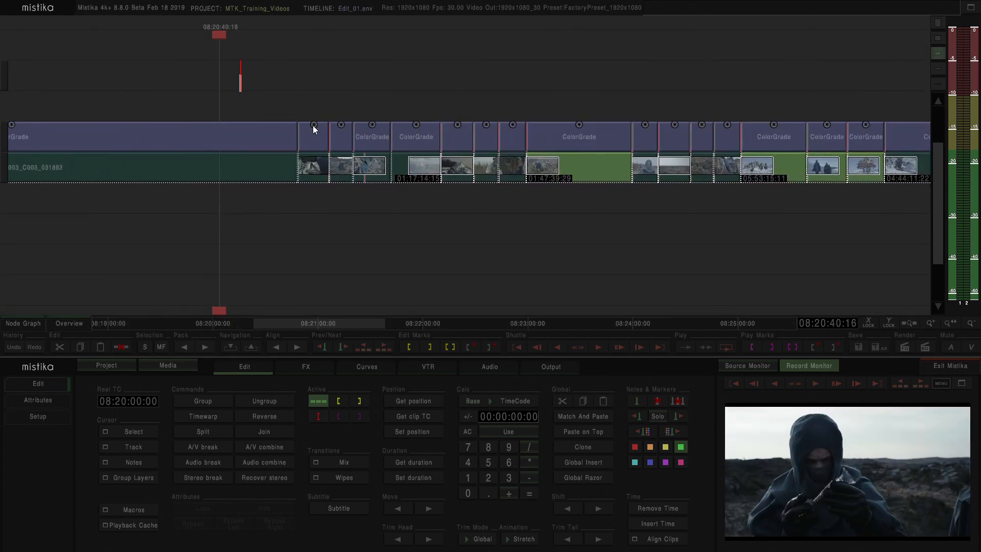
key(space)
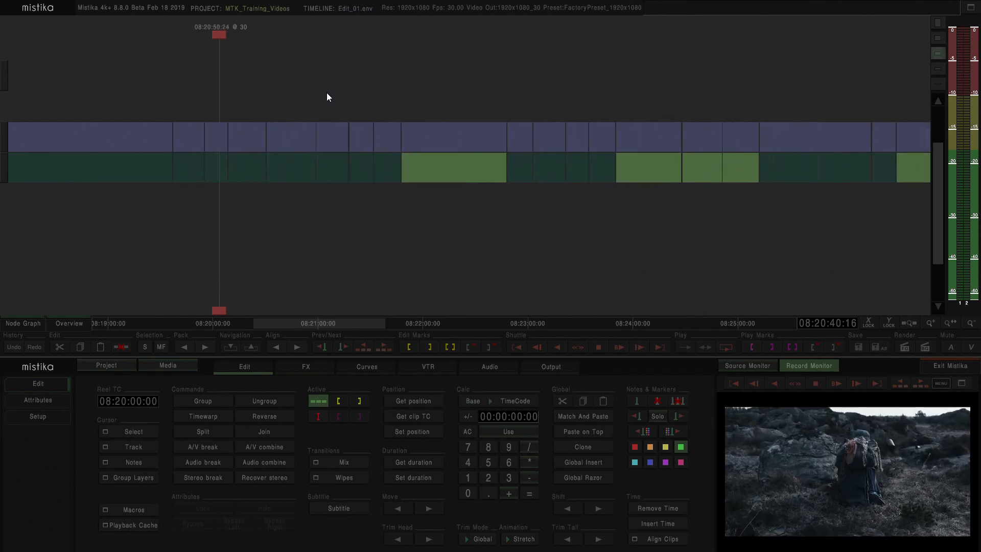
key(space)
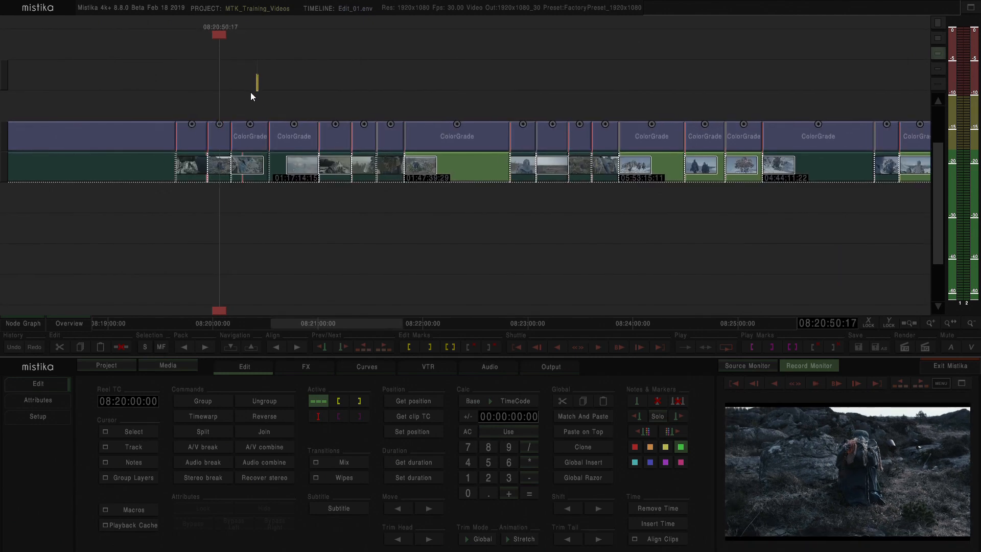
Open the third clip's ColorGrade and bring up its layer options and the HSL keyer
click(223, 142)
double_click(222, 142)
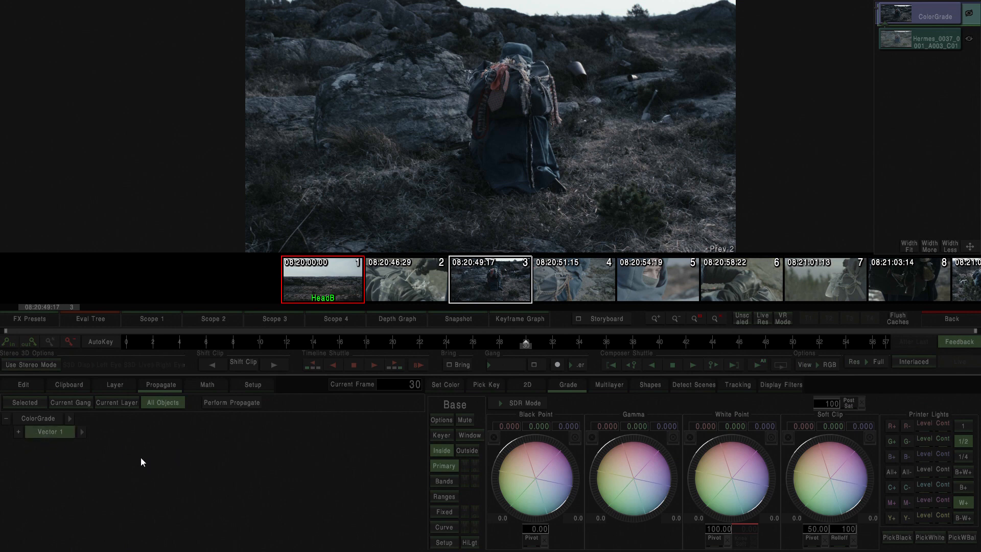
click(113, 386)
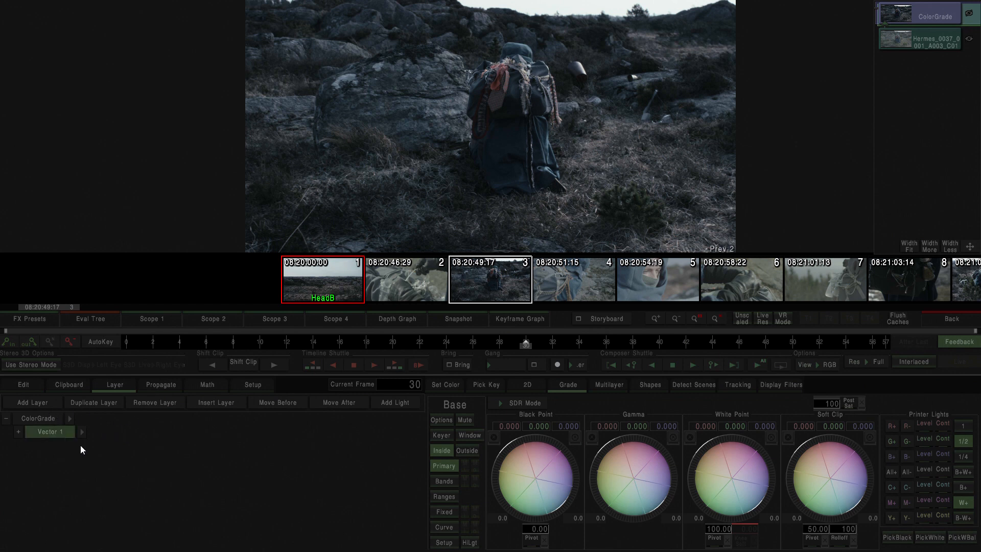
click(442, 435)
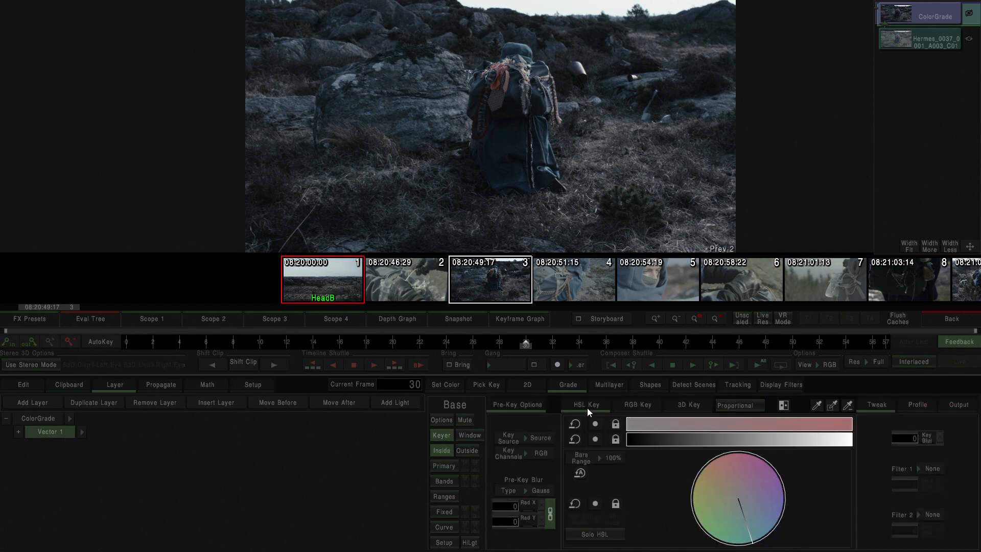
Try limiting the grade to the brighter areas with a luminance key, check its matte, and restore the full luminance range
click(469, 544)
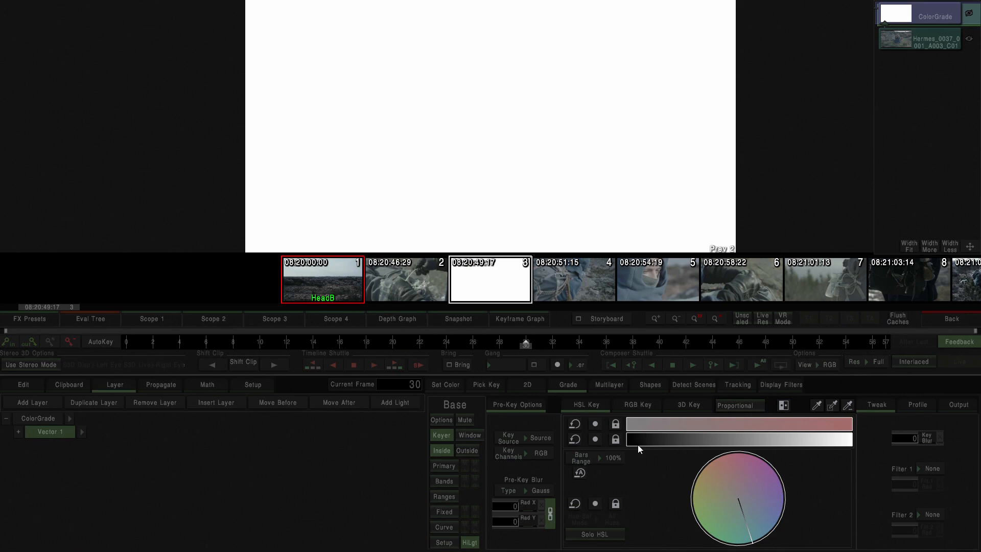
drag(630, 440, 816, 444)
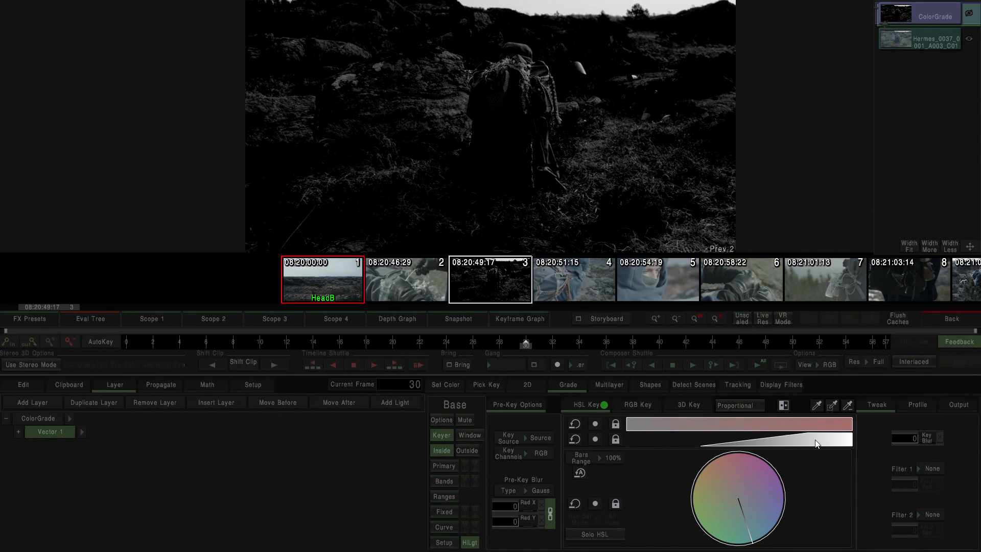
drag(714, 440, 749, 433)
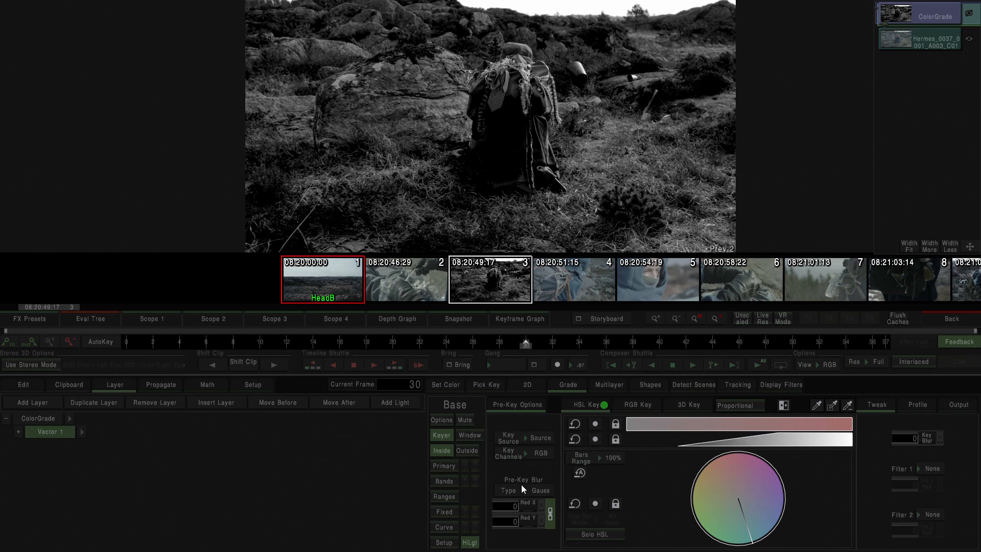
click(471, 543)
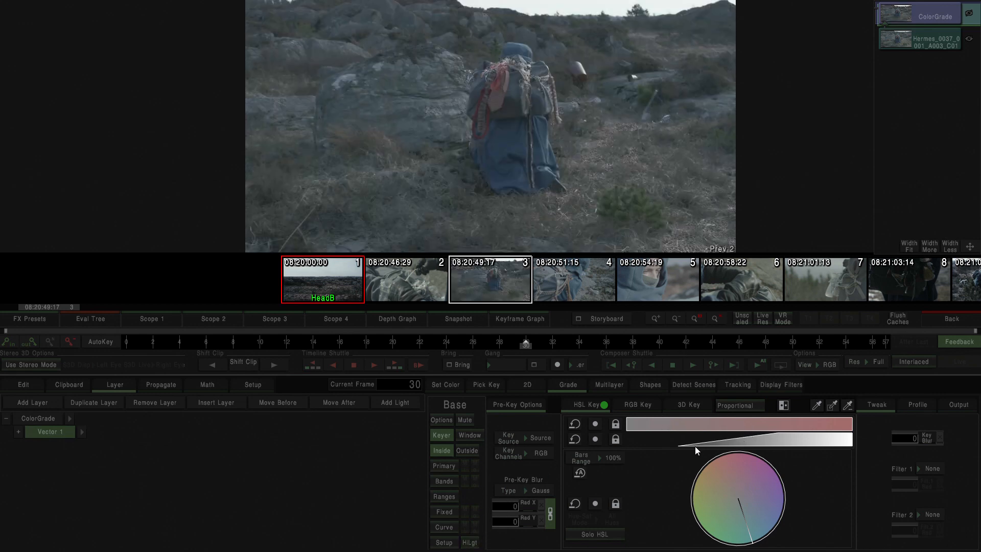
drag(696, 450, 586, 447)
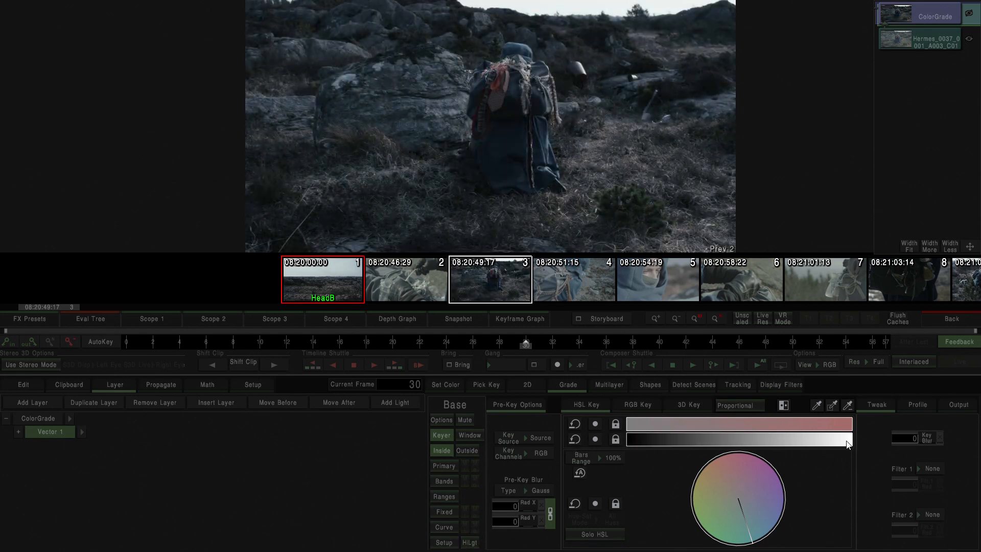
Try excluding the brightest areas from the grade by softening the upper end of the luminance key, and restore the full luminance range
drag(847, 444, 749, 453)
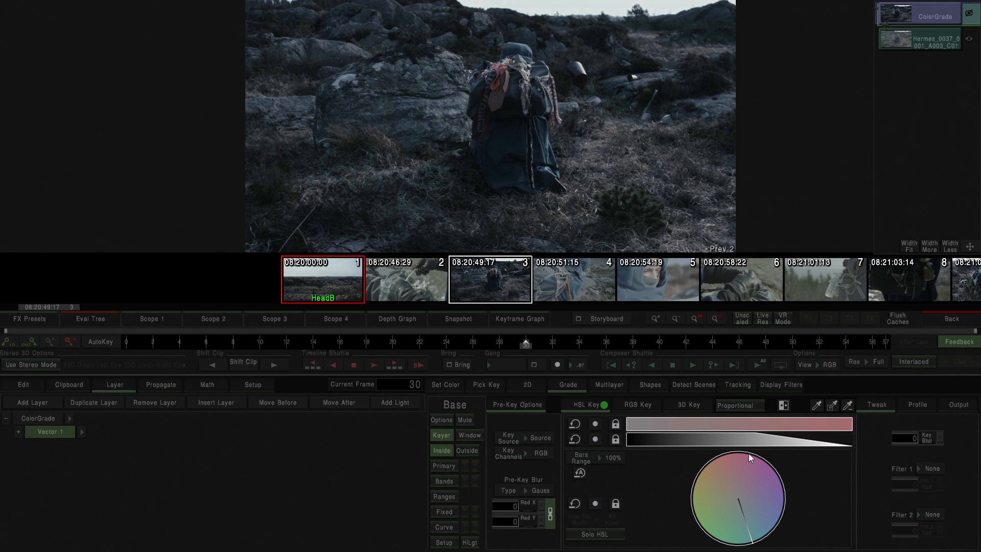
drag(817, 449, 840, 441)
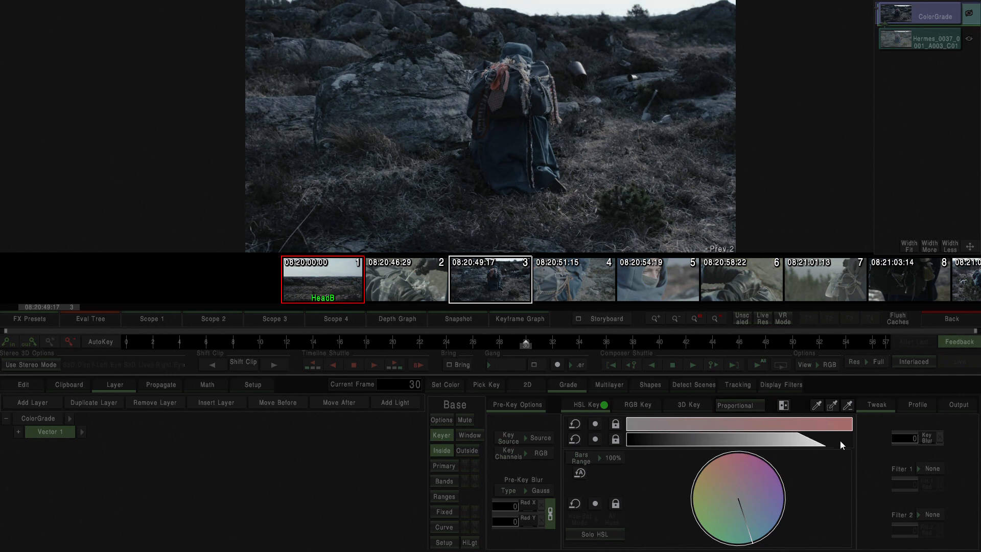
click(576, 442)
Bring up the Base layer's options with its blend setting and display the first scope
click(443, 420)
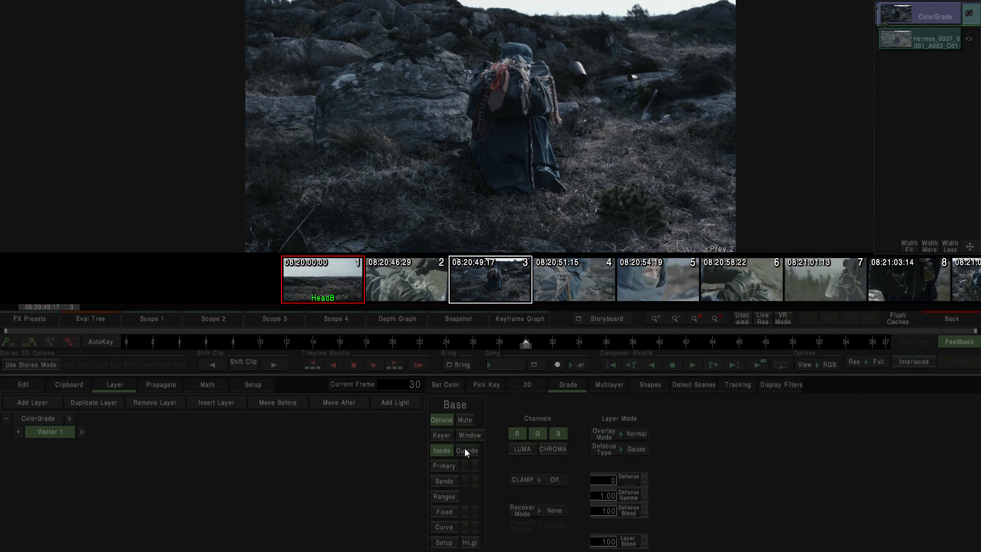
click(602, 542)
click(165, 321)
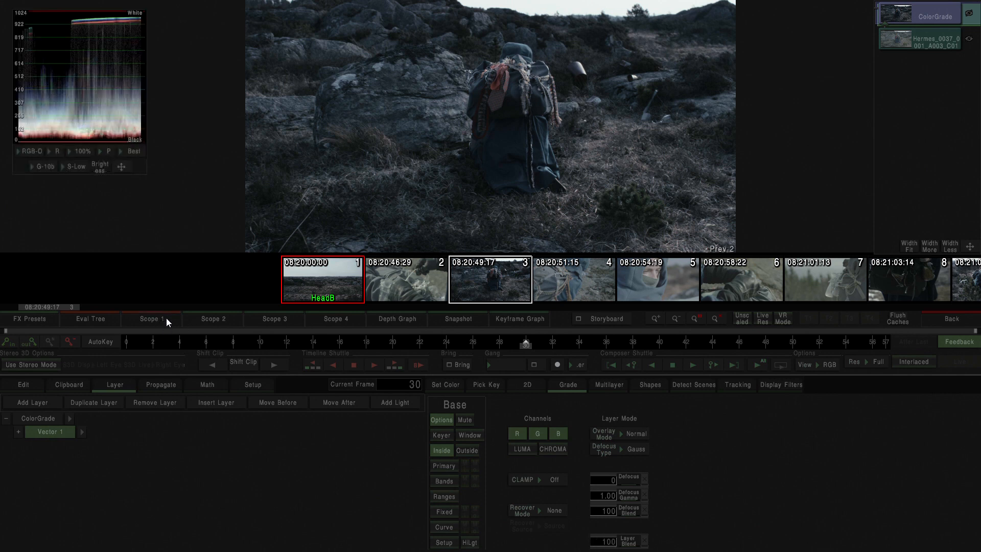
Try strengthening the LUT effect by setting the layer blend to 200
click(604, 541)
text(200)
key(Return)
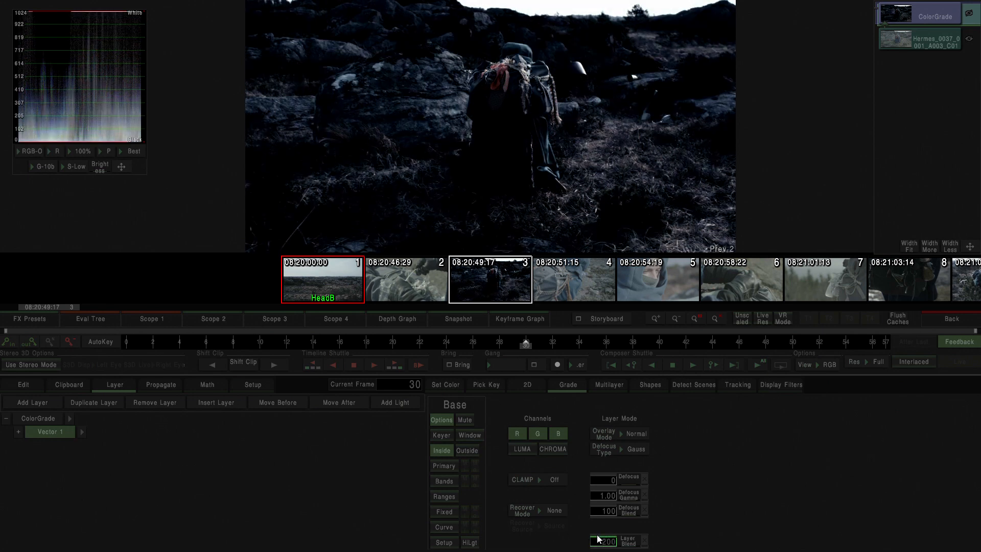
Try weakening the LUT effect with a layer blend of 50, and return the blend to 100
click(605, 543)
text(2)
text(5)
text(0)
key(Return)
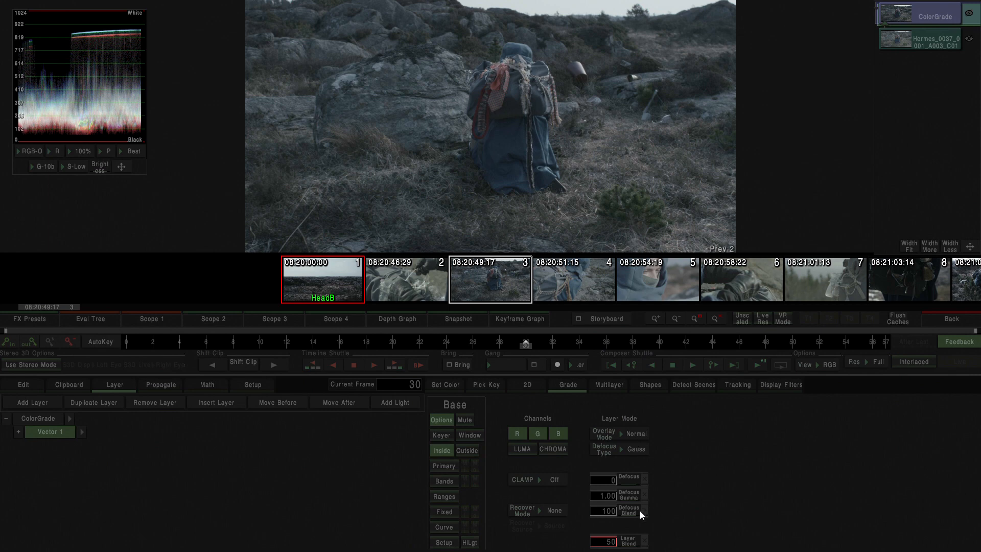
drag(609, 542, 869, 458)
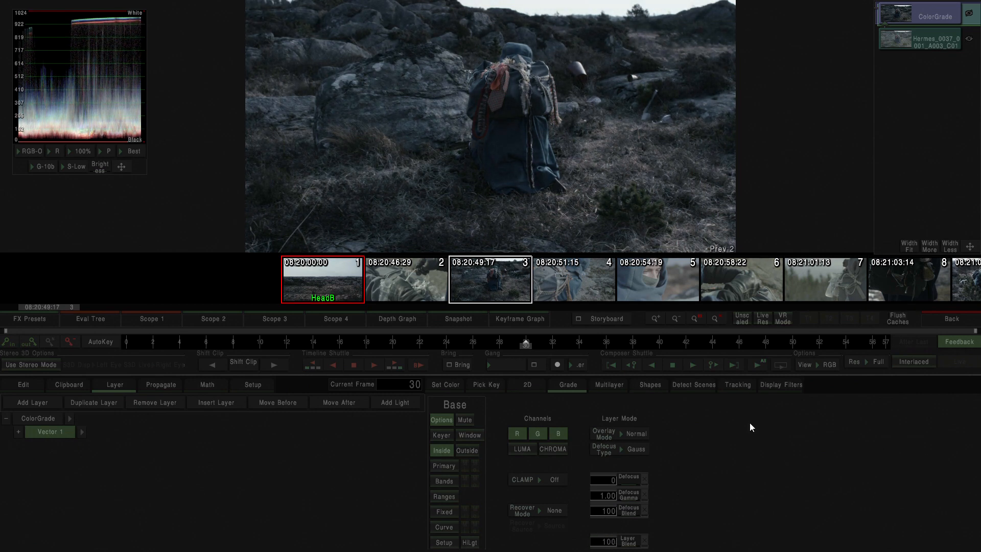